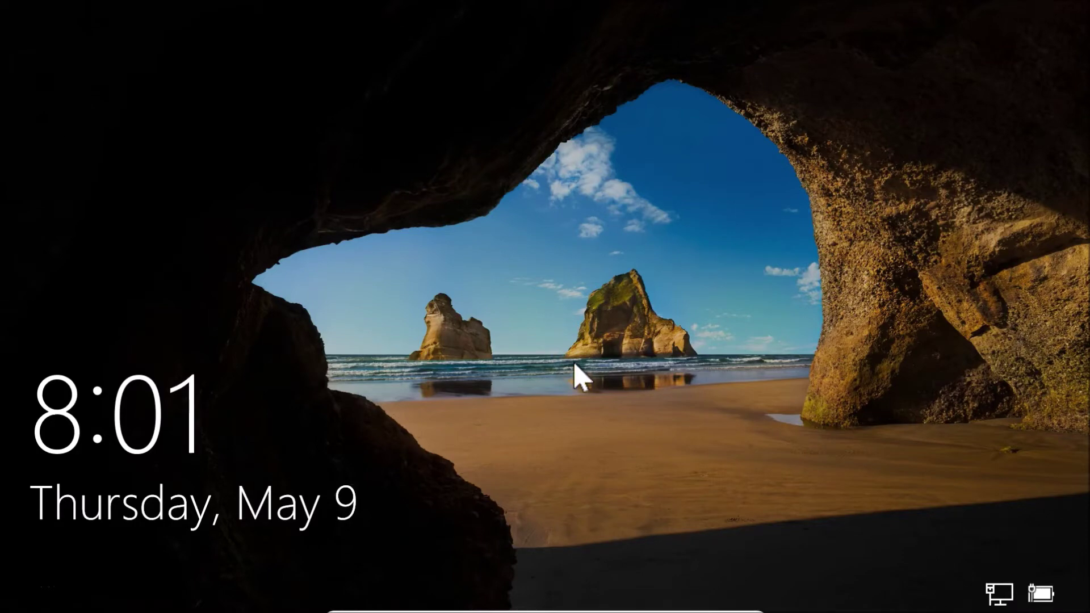
Sign in to Windows 10 from the lock screen with the account password.
left_click(575, 375)
left_click(579, 373)
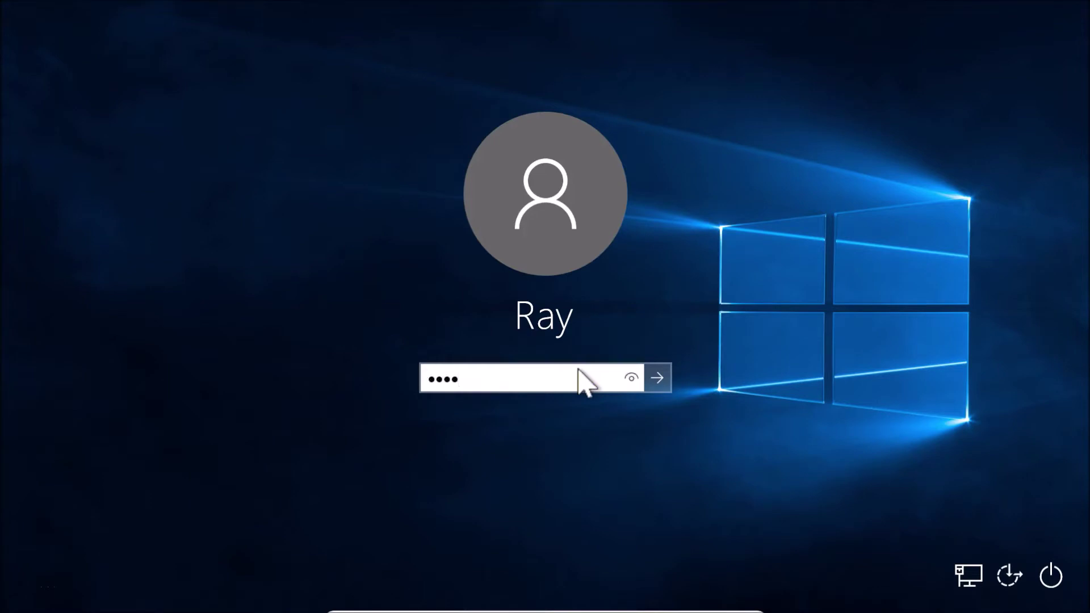
left_click(658, 378)
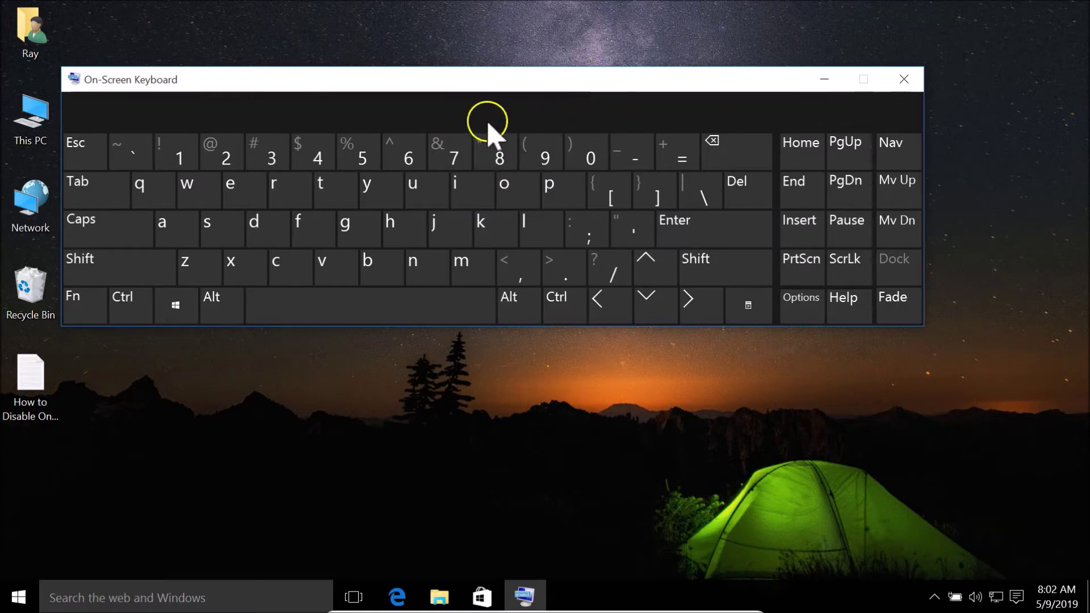
Close the On-Screen Keyboard and launch Control Panel via a 'control panel' taskbar search.
left_click(897, 86)
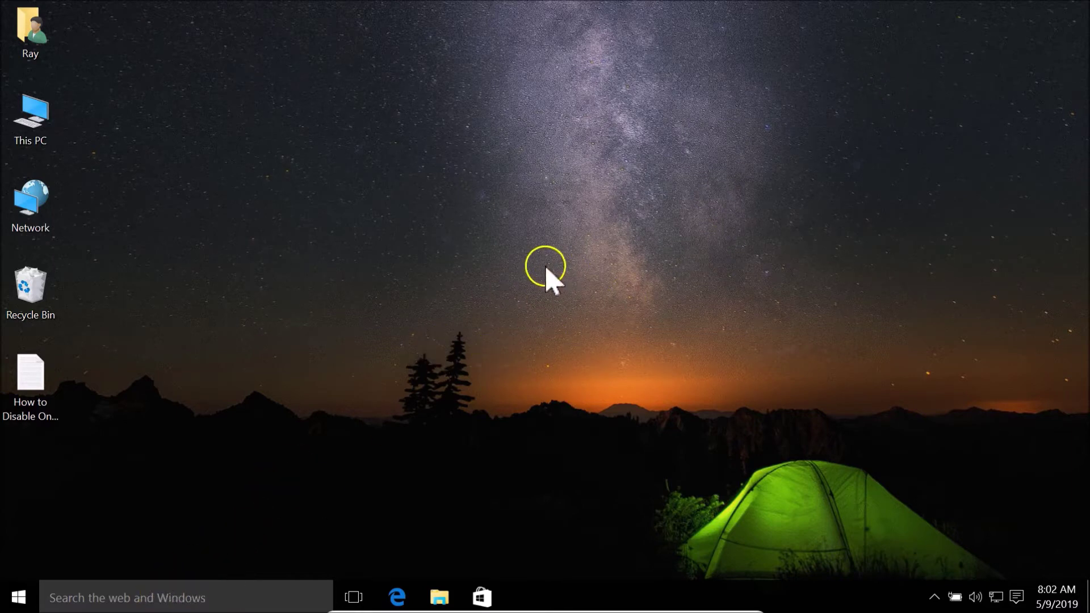
left_click(232, 596)
type("control pan")
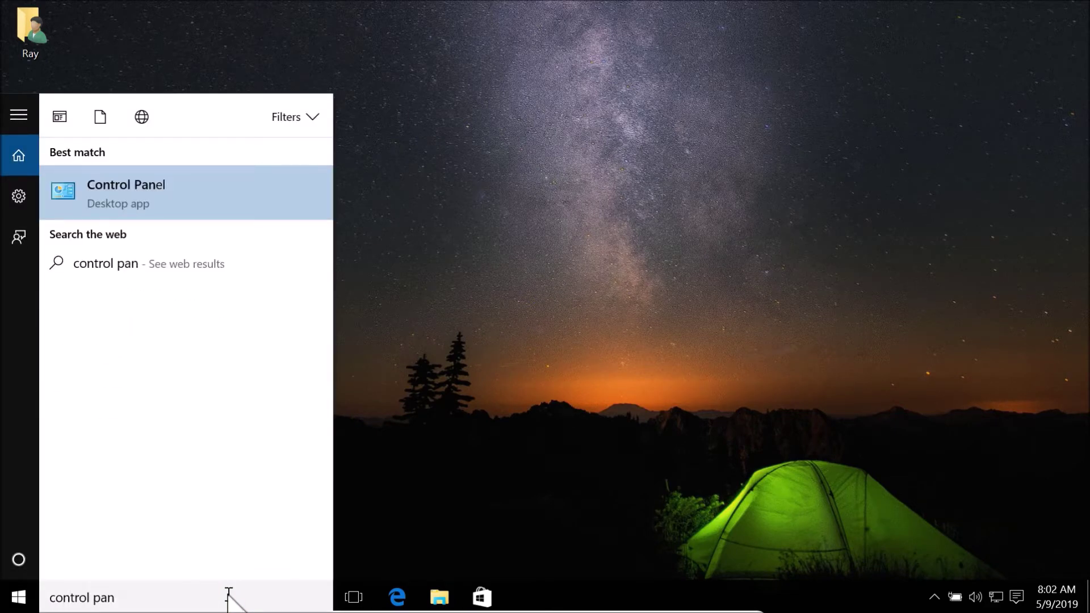
type("el")
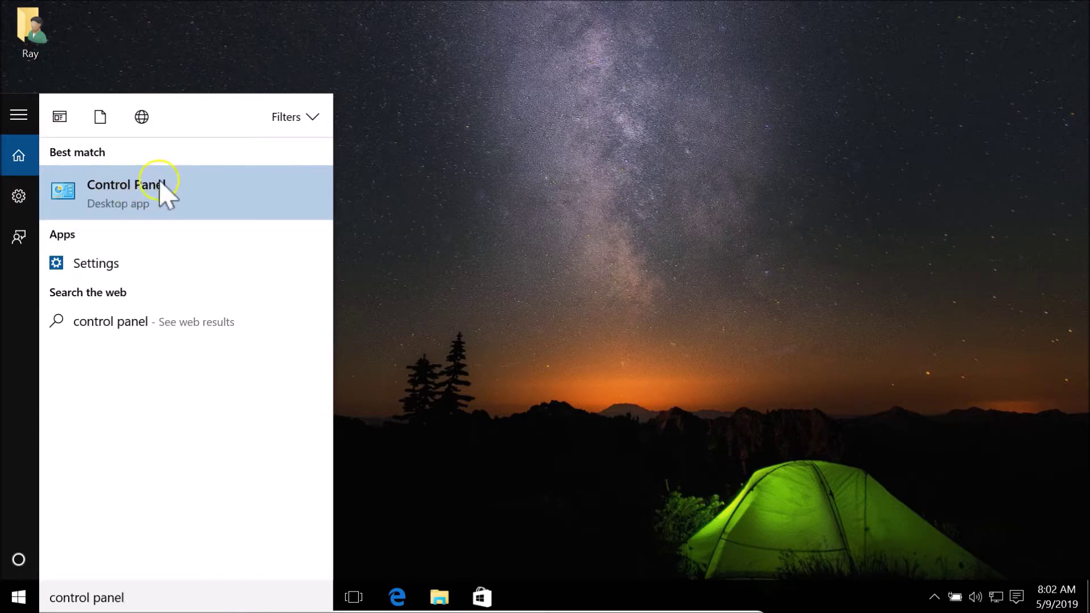
left_click(177, 211)
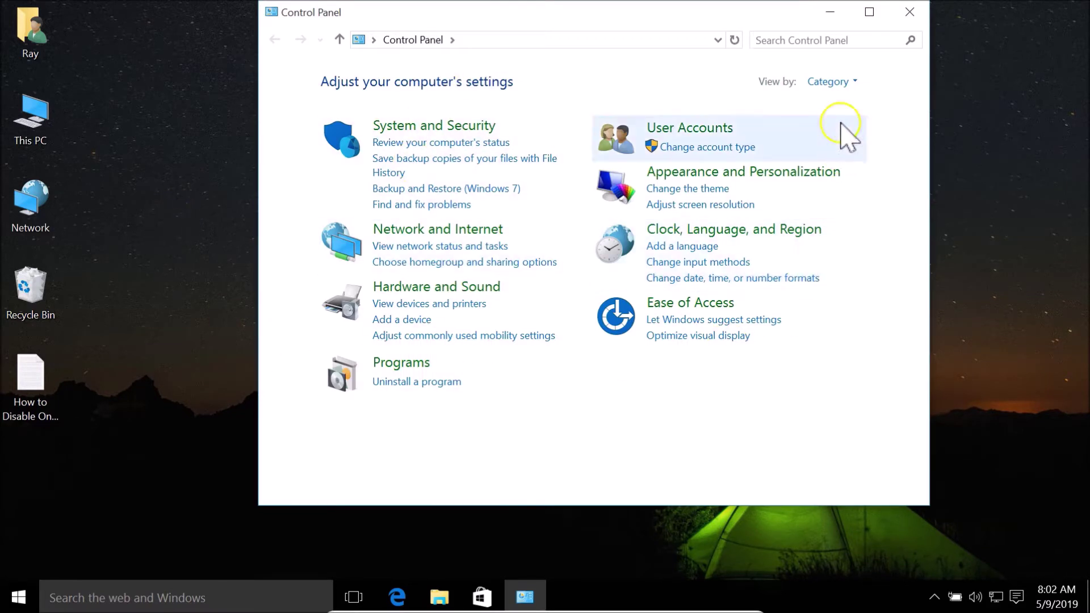
Switch Control Panel's View by to Large icons, then Small icons, then back to Category.
left_click(830, 83)
left_click(852, 125)
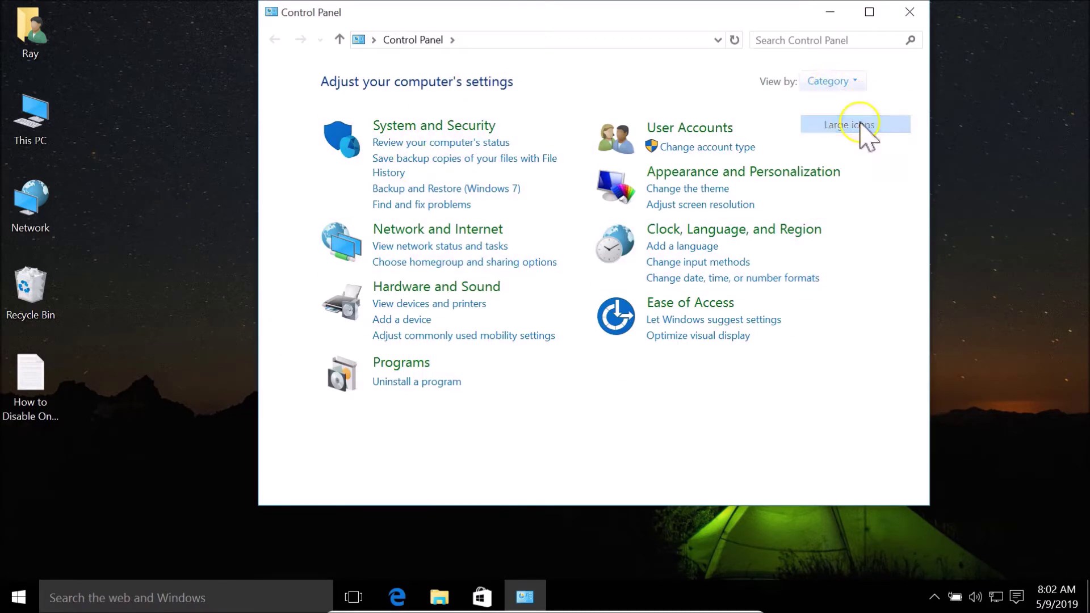
left_click(855, 143)
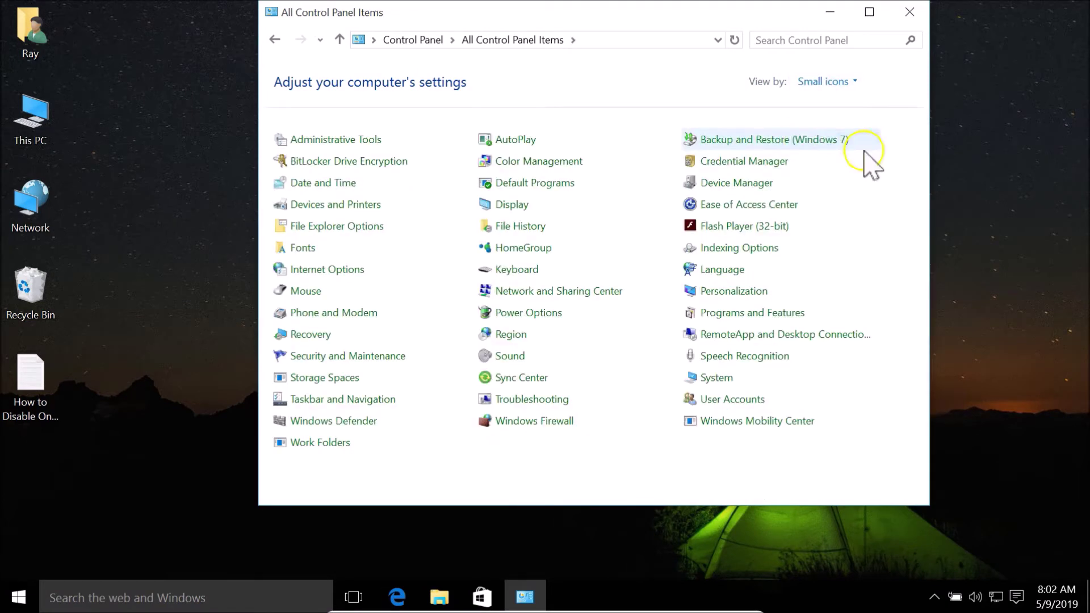
left_click(824, 82)
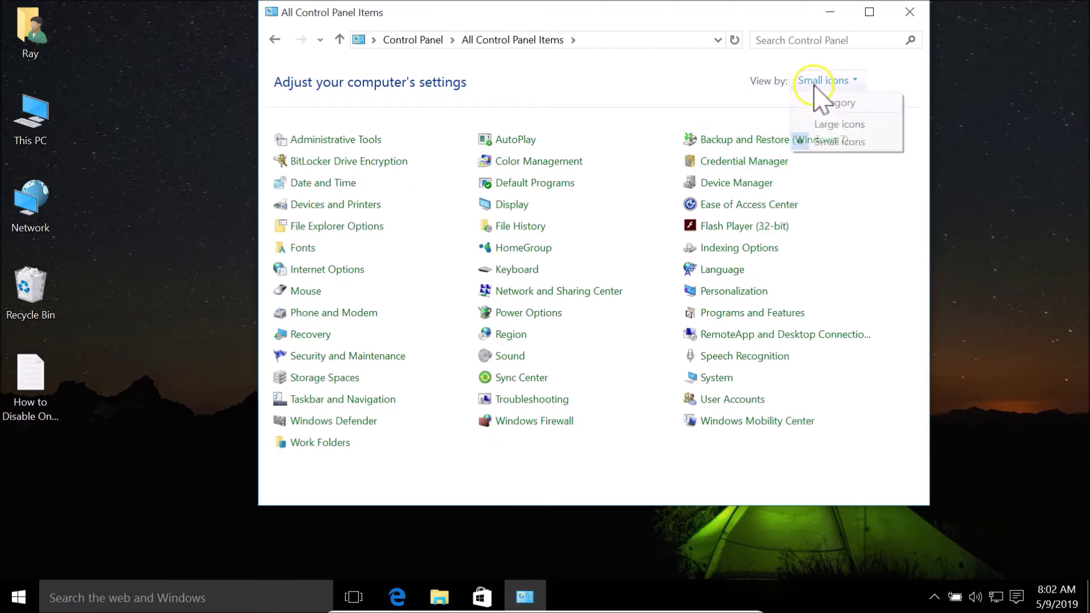
left_click(839, 102)
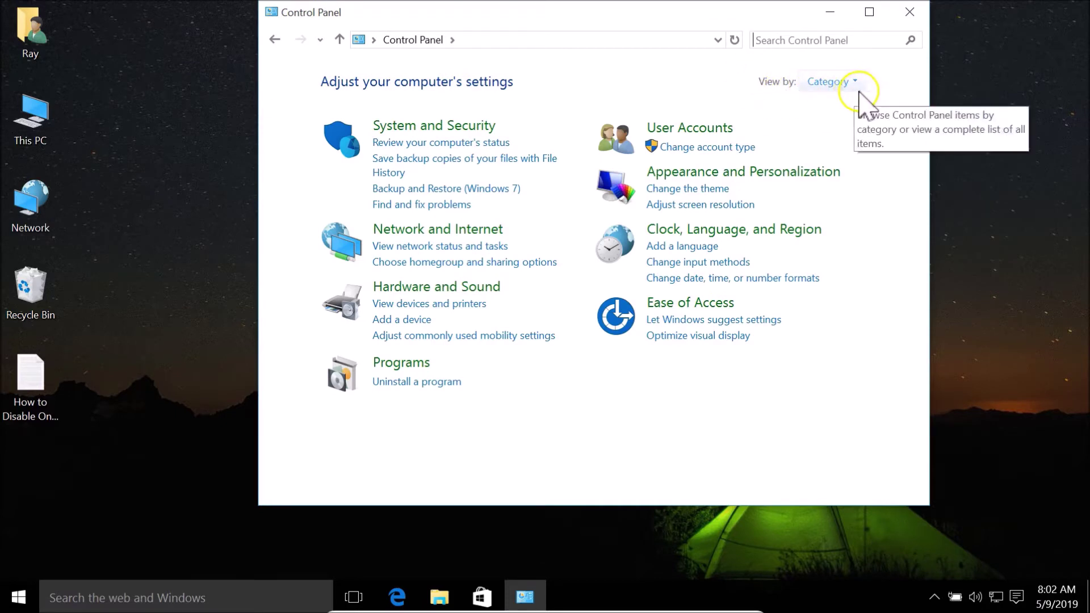
Maximize the Ease of Access Center and go to 'Use the computer without a mouse or keyboard'.
left_click(701, 305)
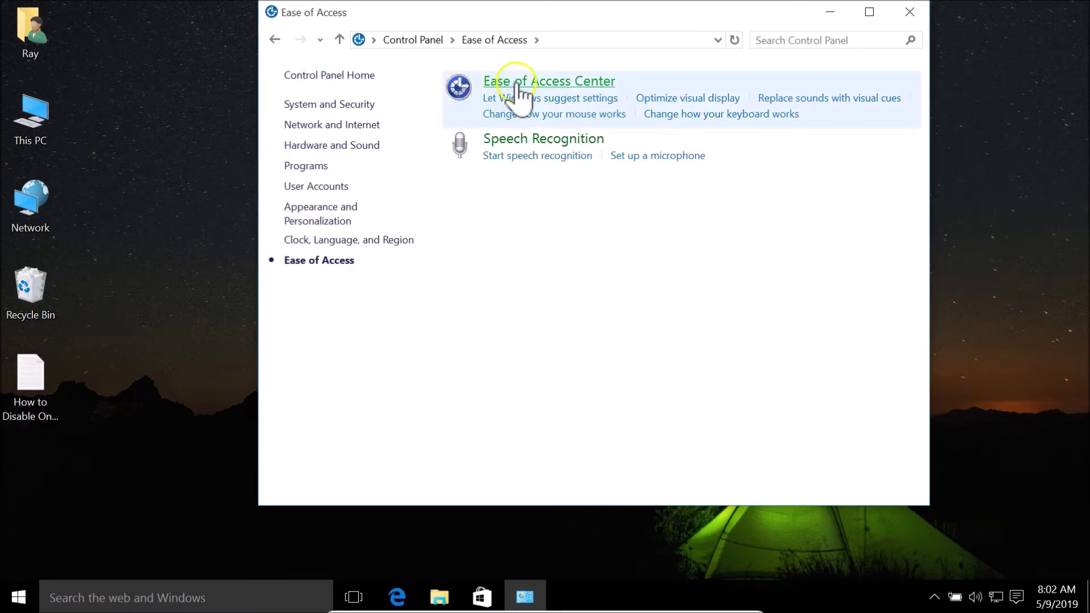
left_click(550, 86)
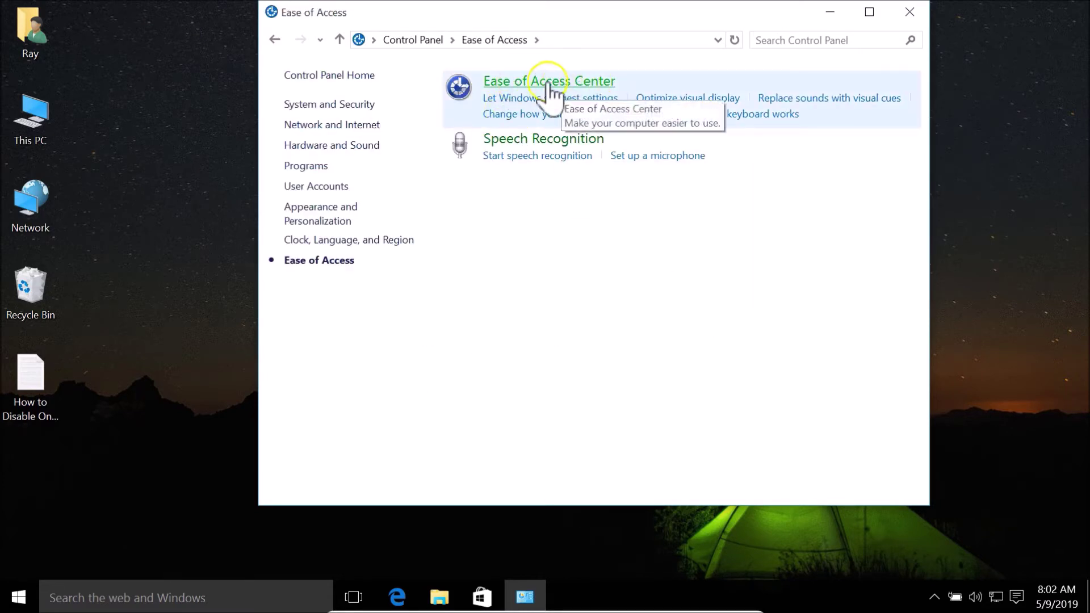
left_click(588, 89)
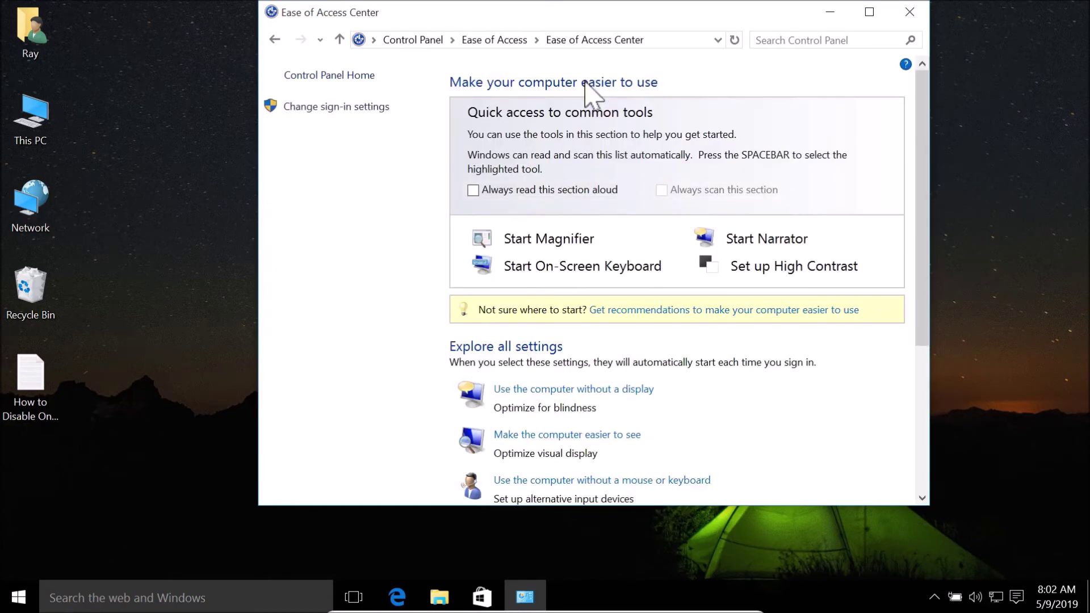
left_click(869, 13)
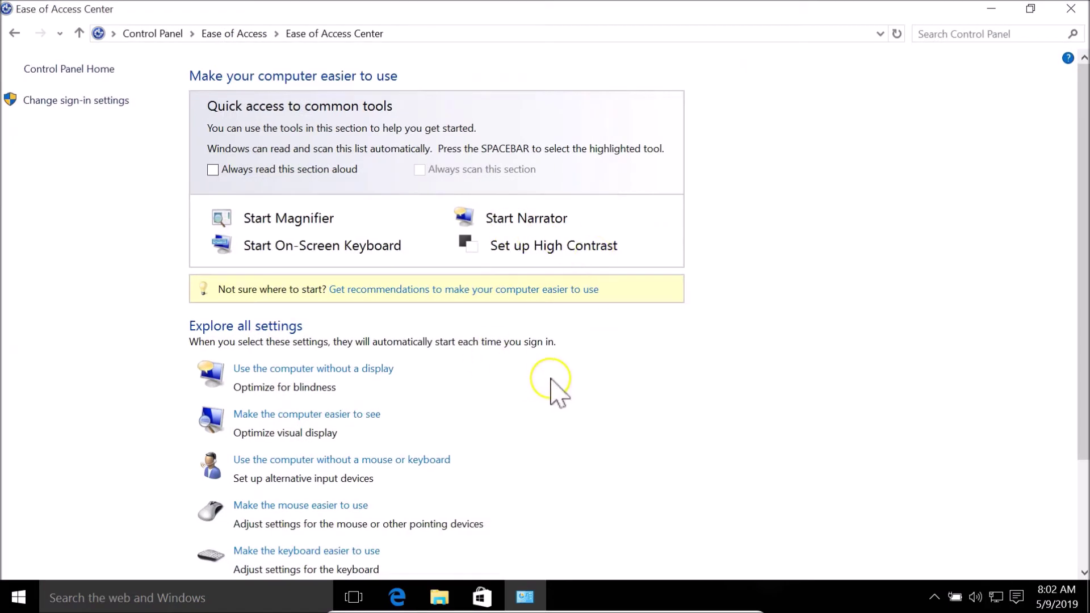
scroll(555, 388, "down", 1)
scroll(554, 387, "down", 1)
scroll(556, 388, "down", 1)
scroll(558, 388, "down", 1)
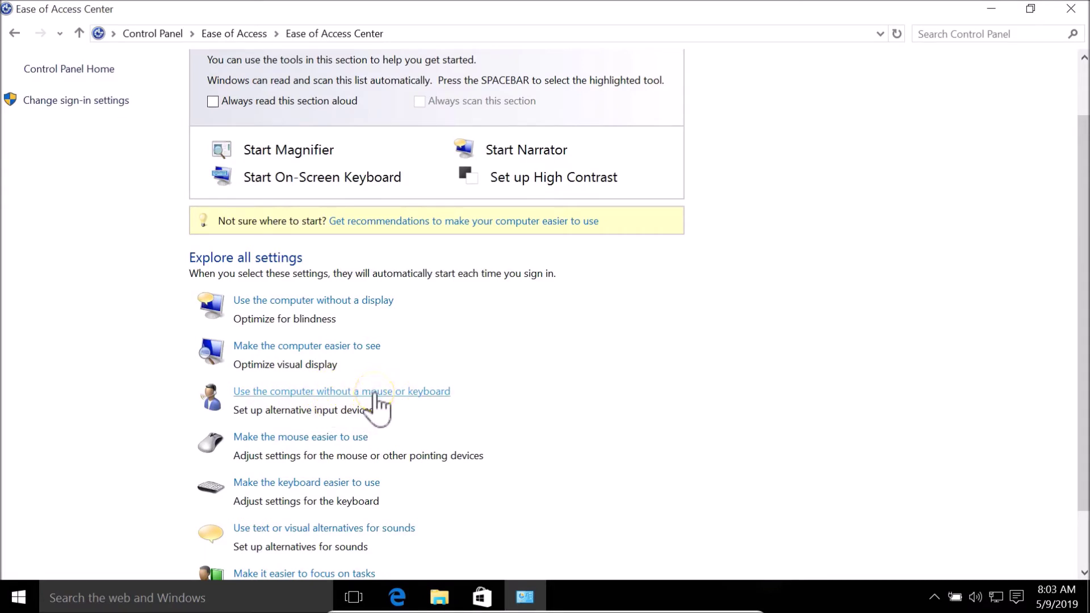
left_click(376, 395)
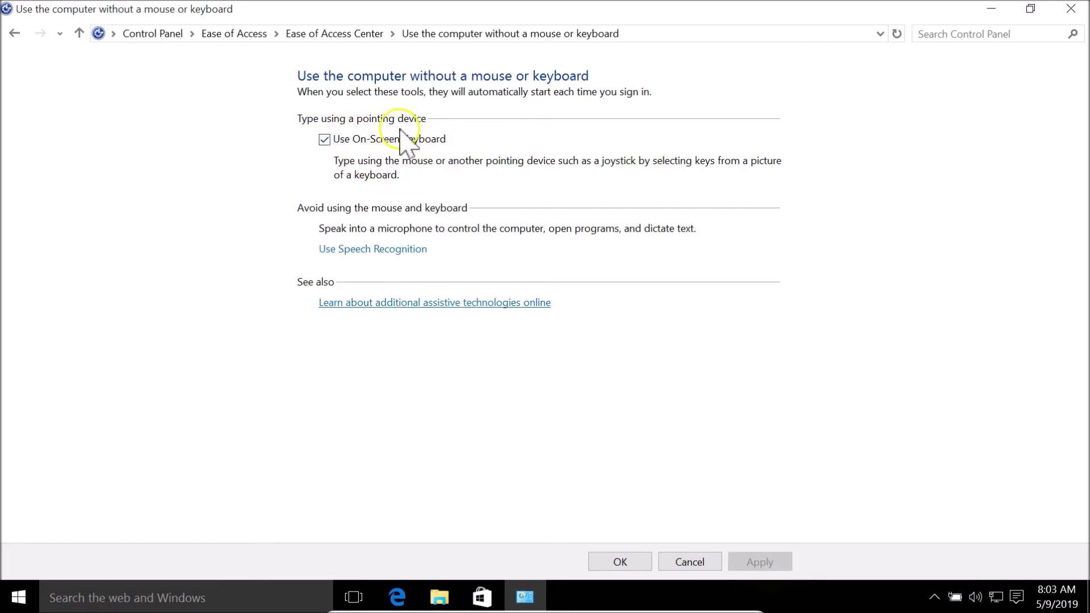
Uncheck Use On-Screen Keyboard, apply and confirm with OK, then close the window.
left_click(326, 140)
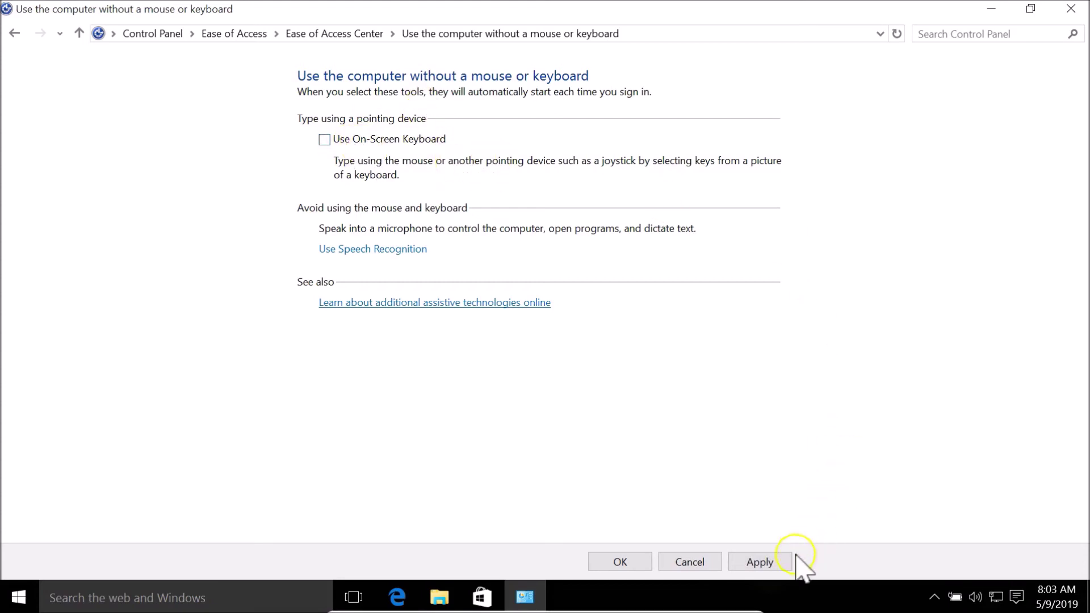
left_click(779, 566)
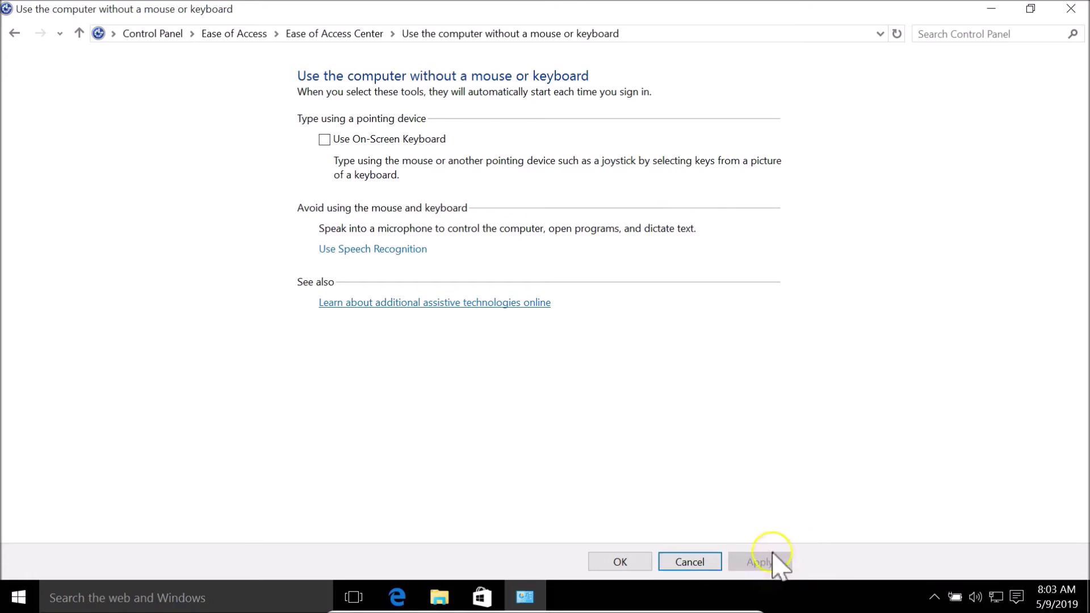
left_click(621, 562)
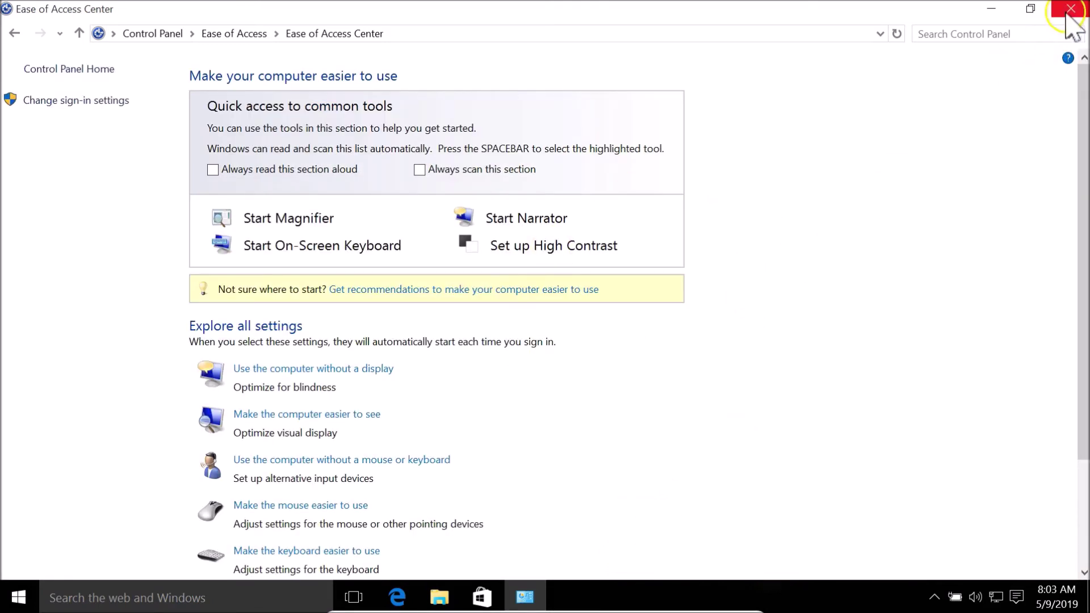
key("alt+F4")
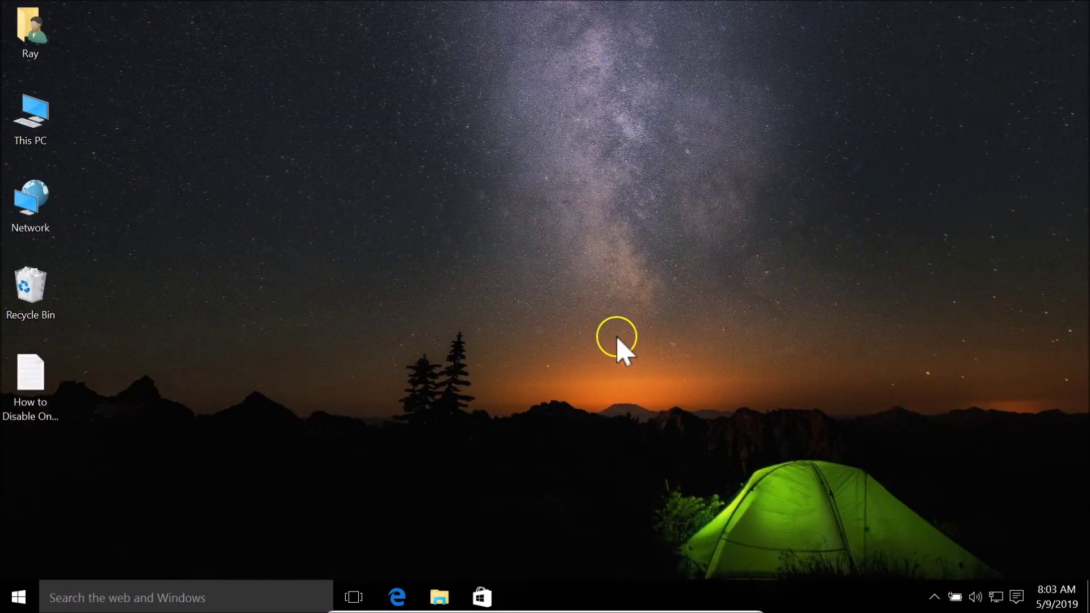
Sign out of the Windows account from the Start menu's account options.
left_click(19, 596)
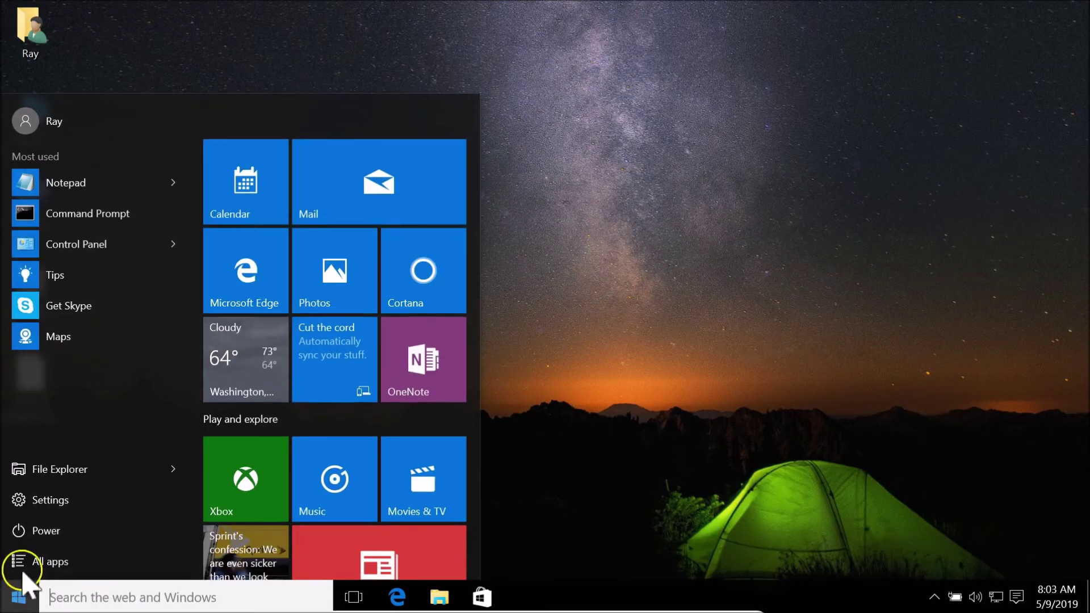
left_click(50, 123)
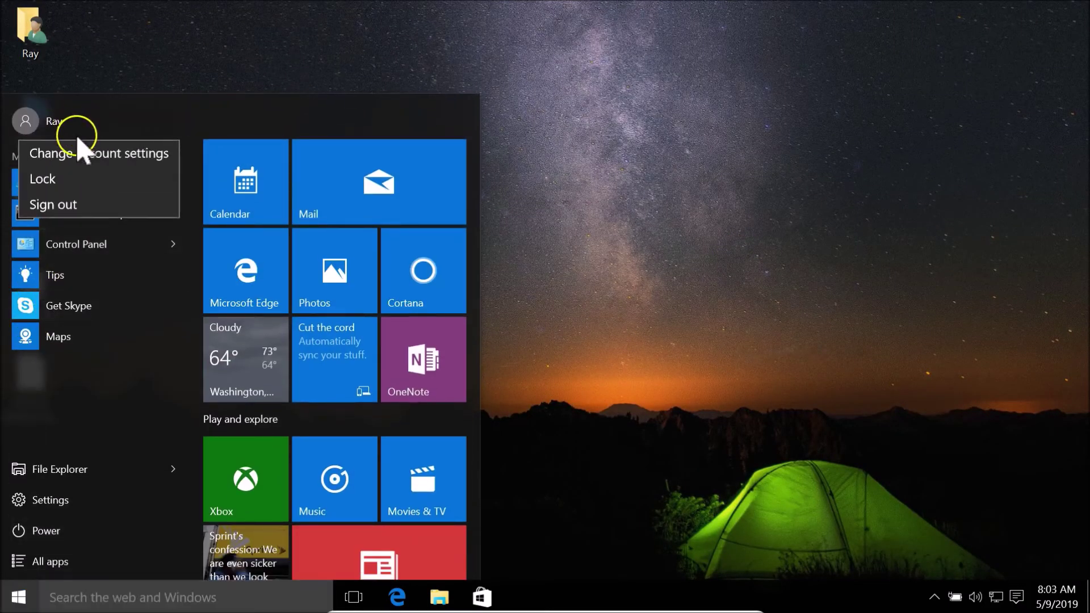
left_click(75, 205)
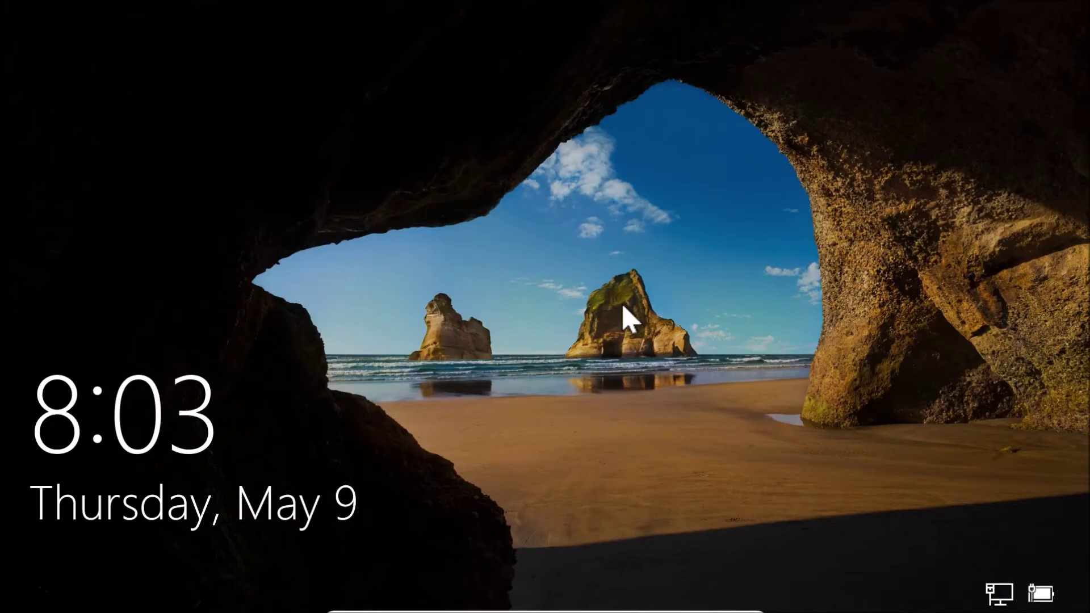
Sign back in with the password and confirm no On-Screen Keyboard appears.
left_click(615, 381)
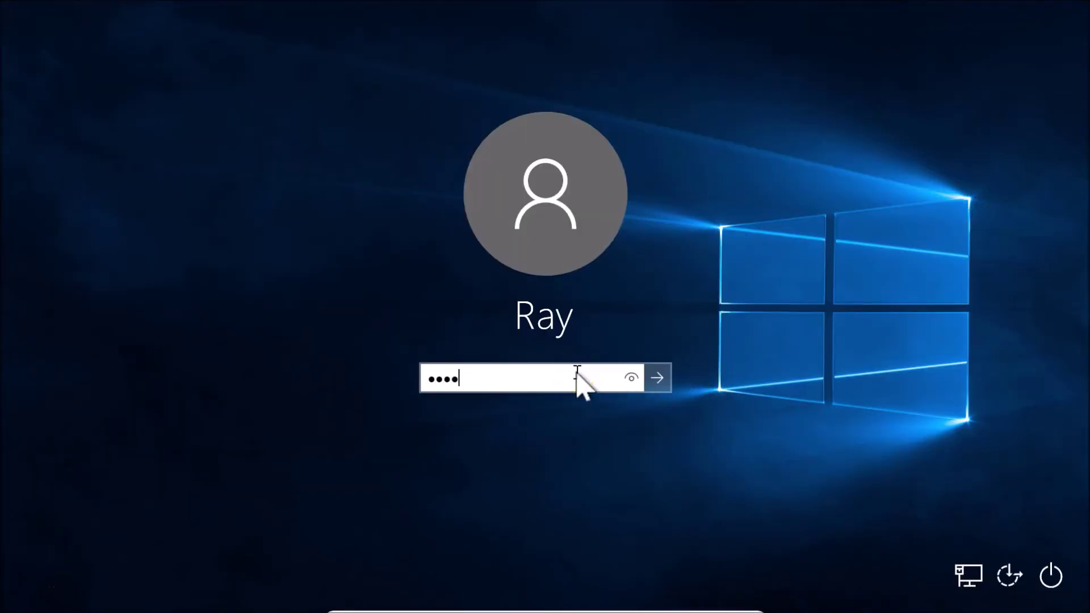
key("Return")
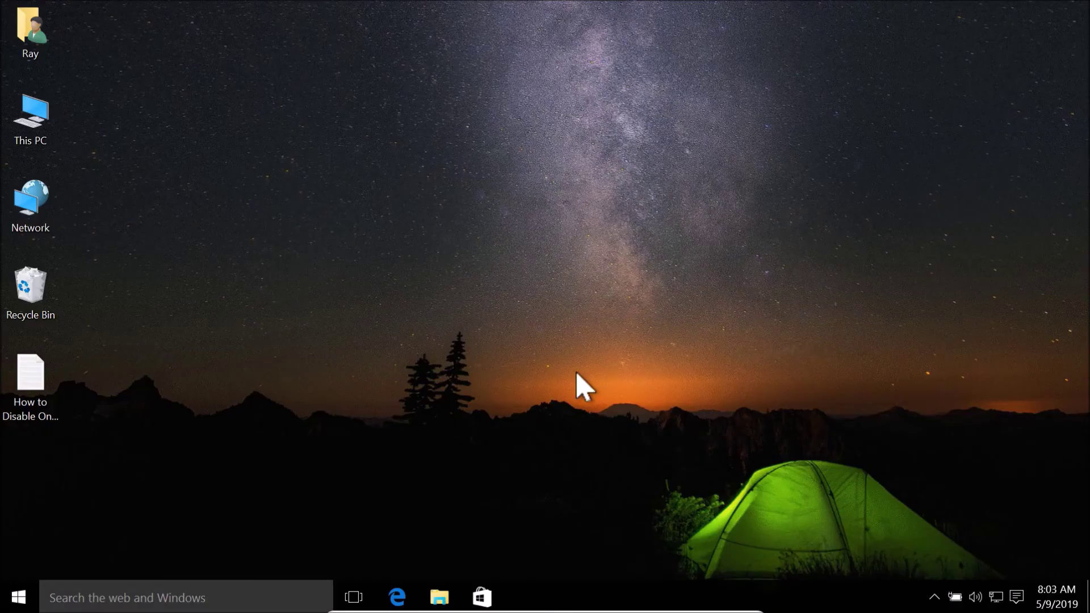
left_click(633, 337)
Open the desktop file 'How to Disable On-Screen Keyboard at Start-Up in Windows 10' in Notepad.
double_click(28, 371)
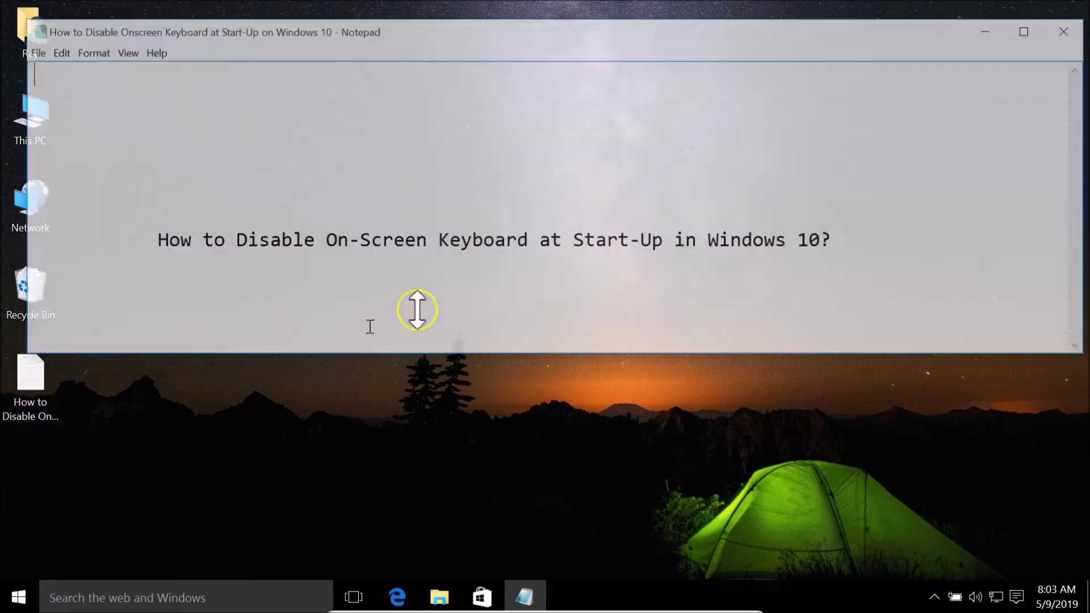